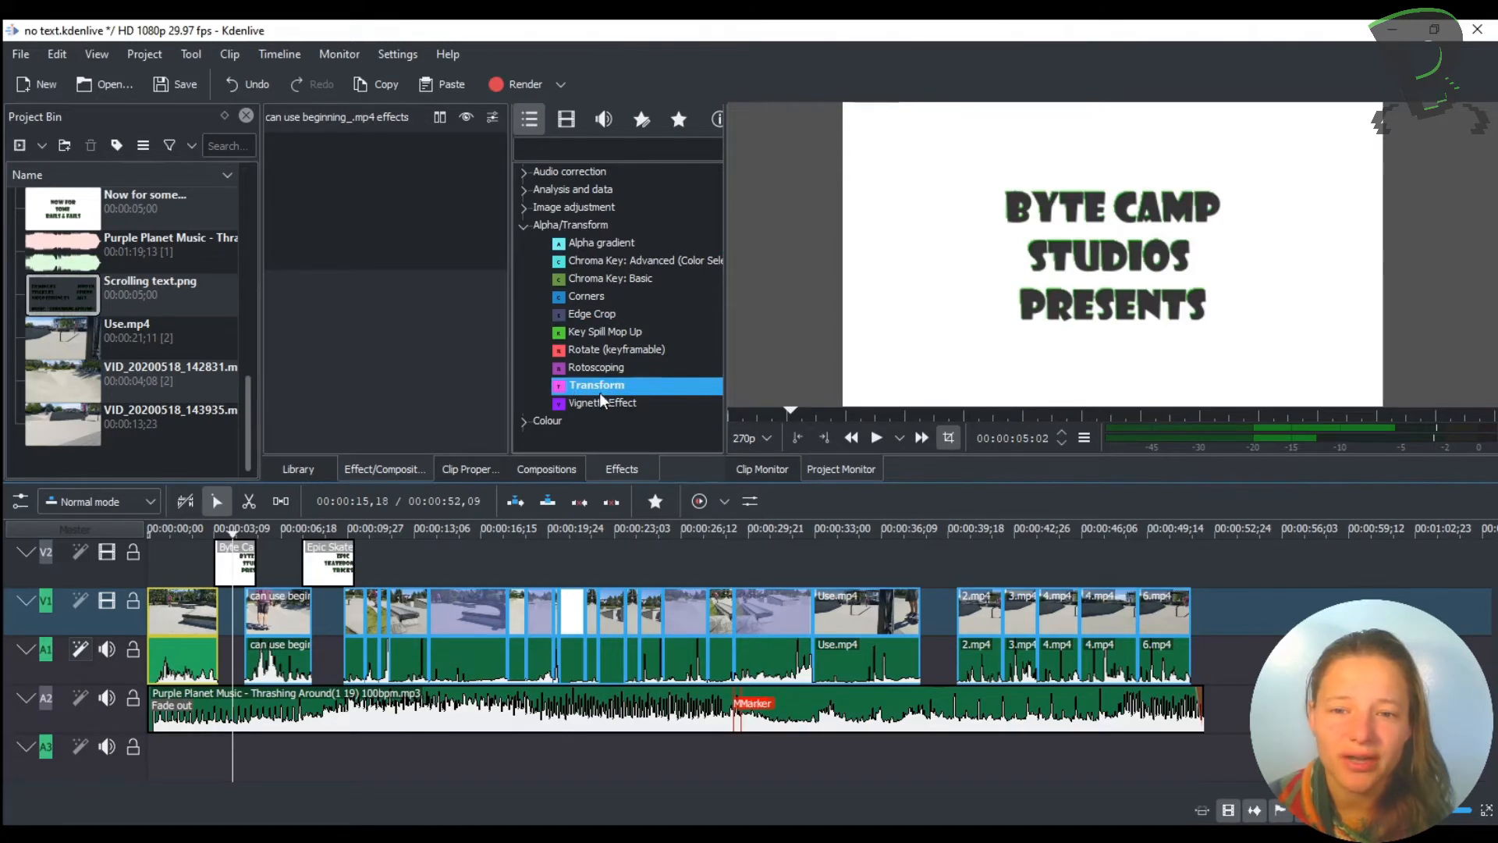
# Step: Apply the Transform effect to the Byte Camp title clip on track V2
pyautogui.moveTo(616, 389); pyautogui.dragTo(234, 556)
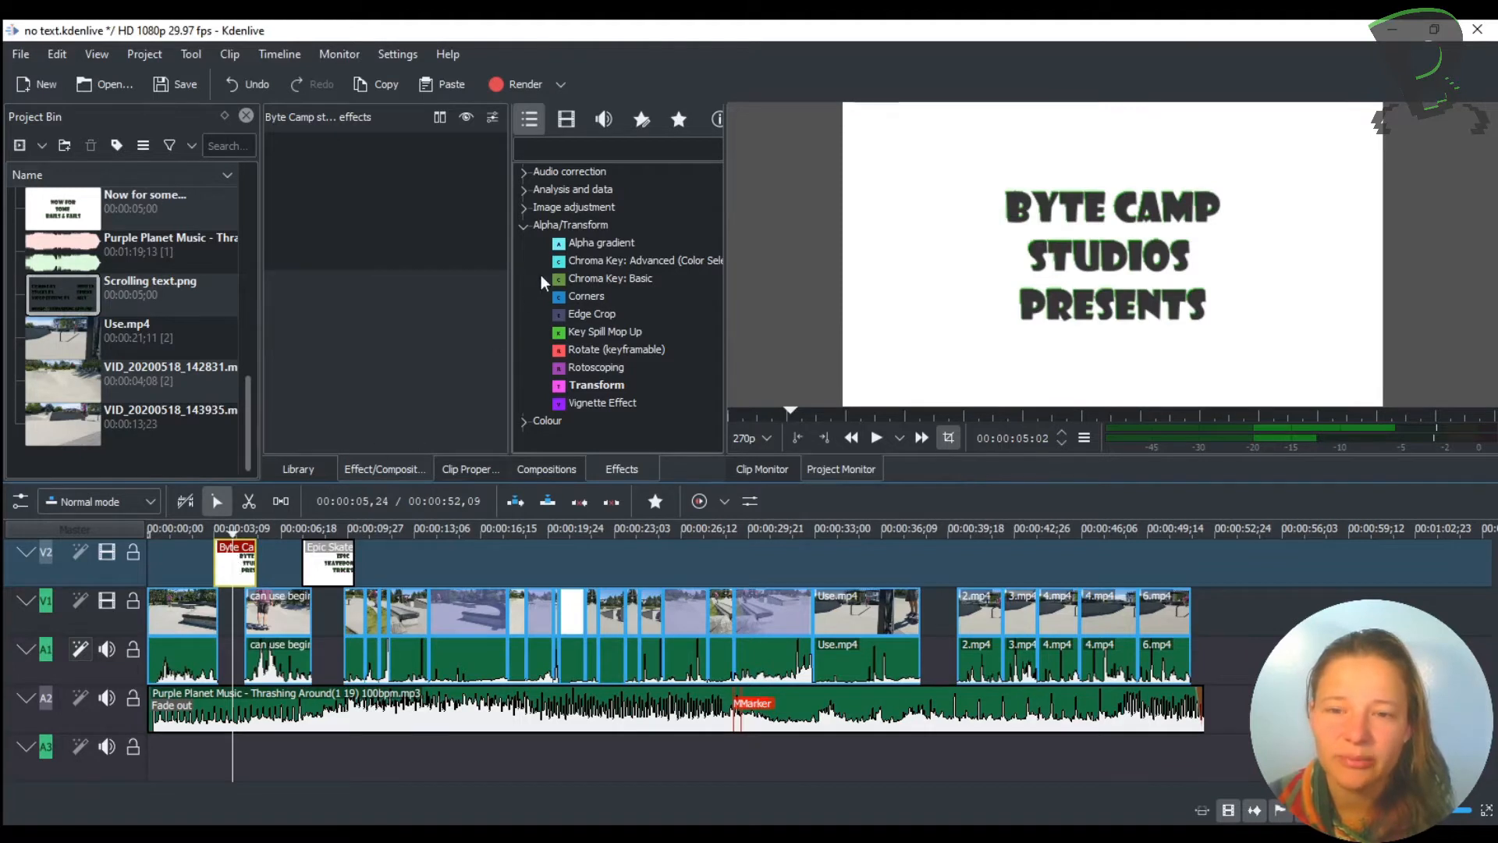
pyautogui.click(613, 386)
pyautogui.moveTo(612, 386); pyautogui.dragTo(400, 236)
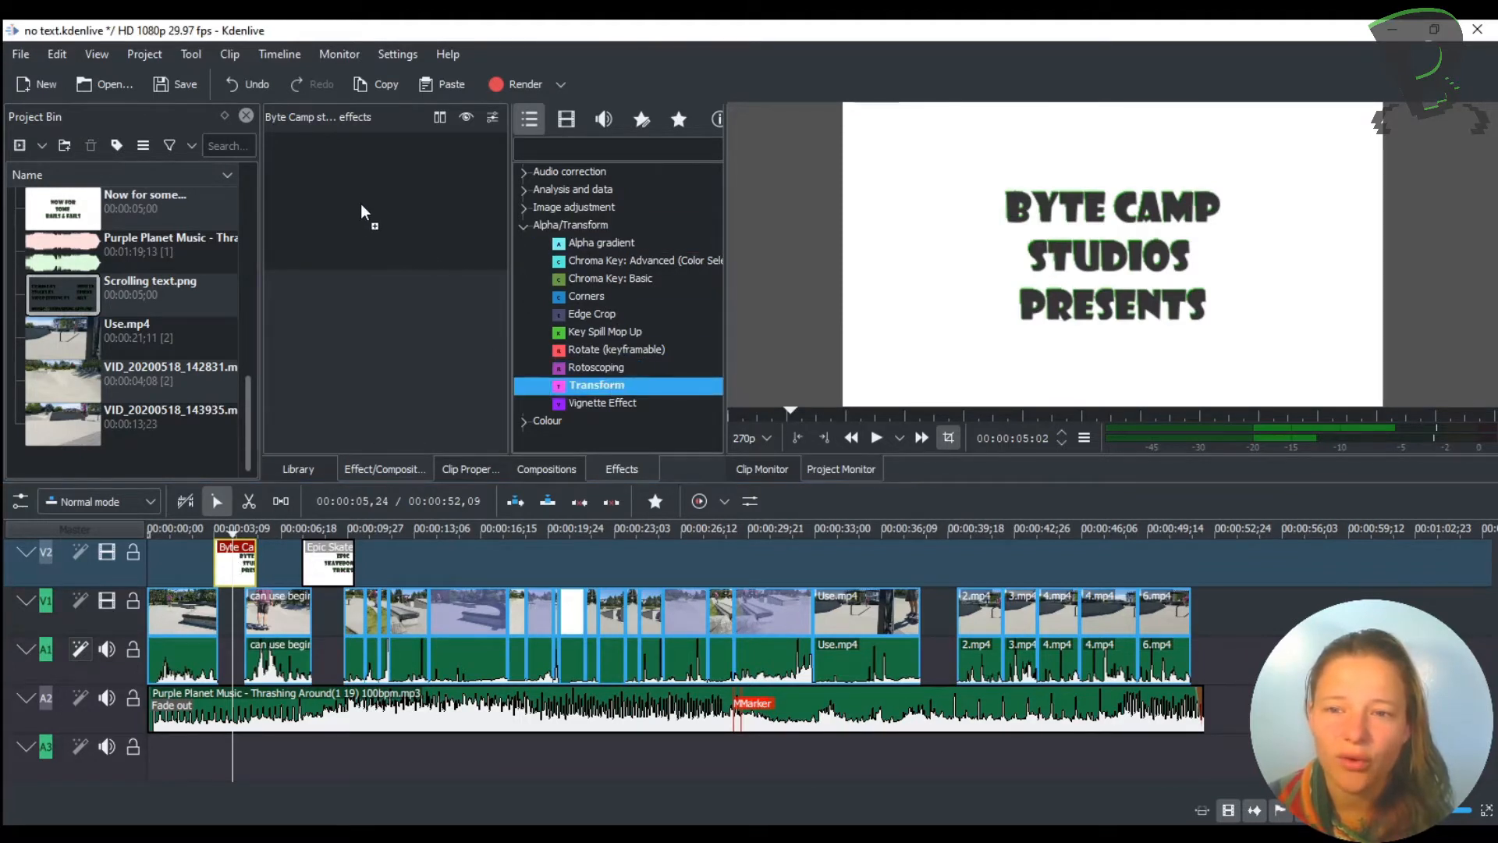
pyautogui.moveTo(361, 206); pyautogui.dragTo(361, 206)
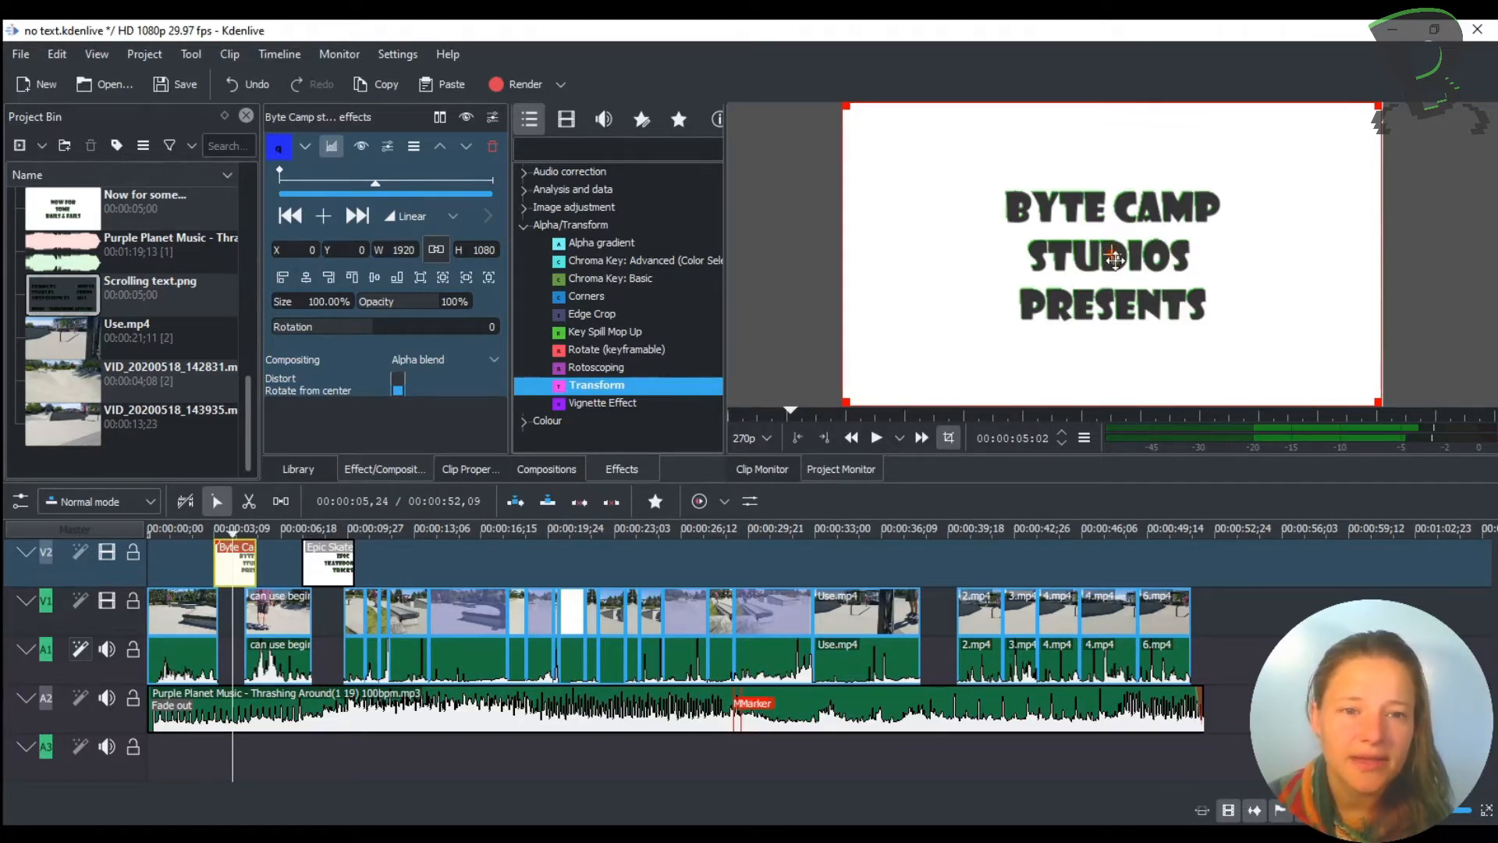
# Step: Move the title frame slightly upward in the preview, and re-center it horizontally and vertically
pyautogui.moveTo(1114, 260); pyautogui.dragTo(1110, 227)
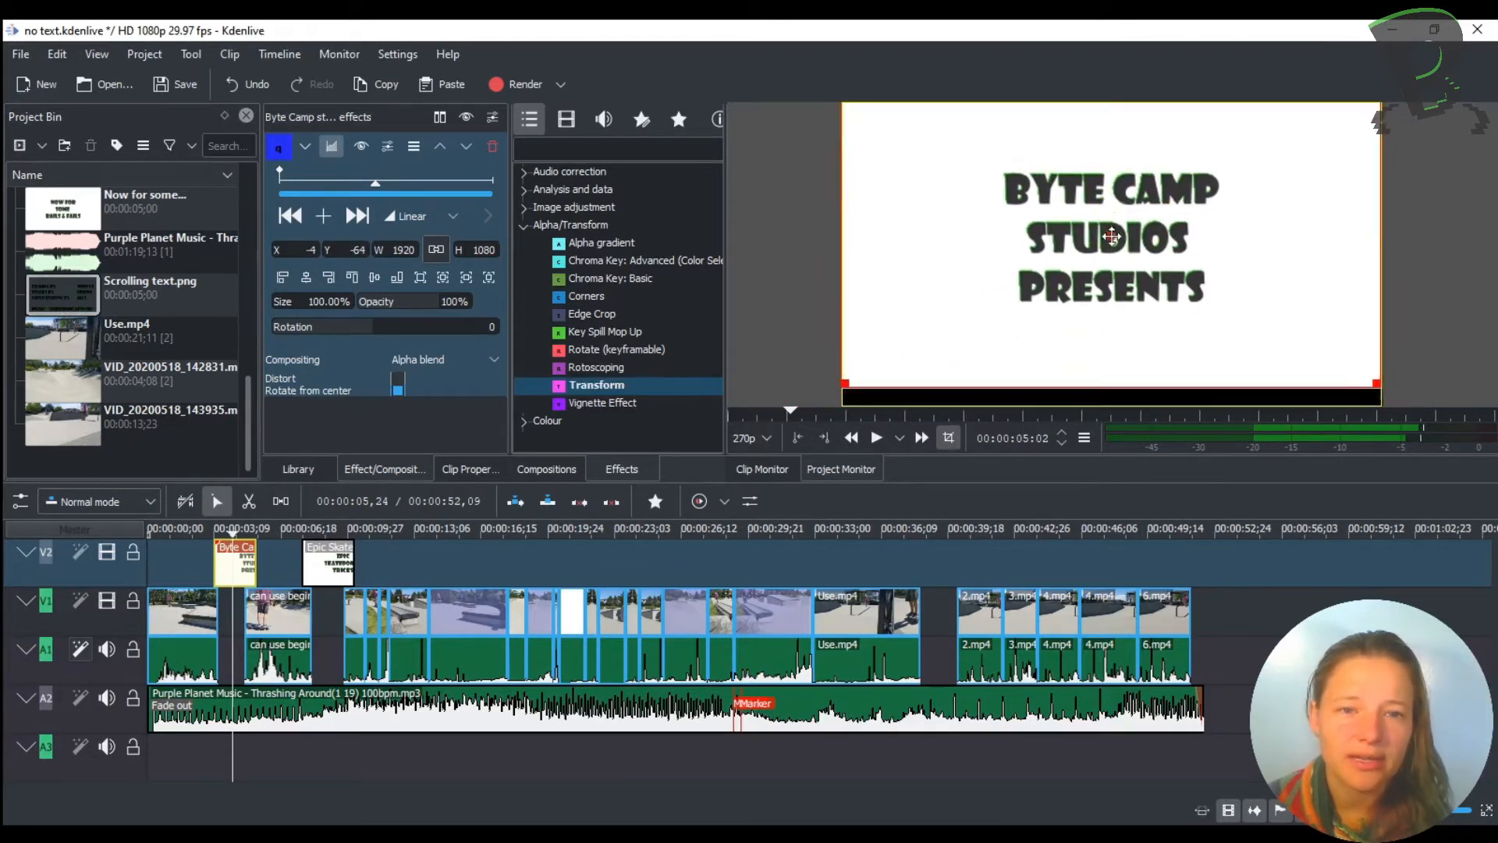
pyautogui.click(306, 280)
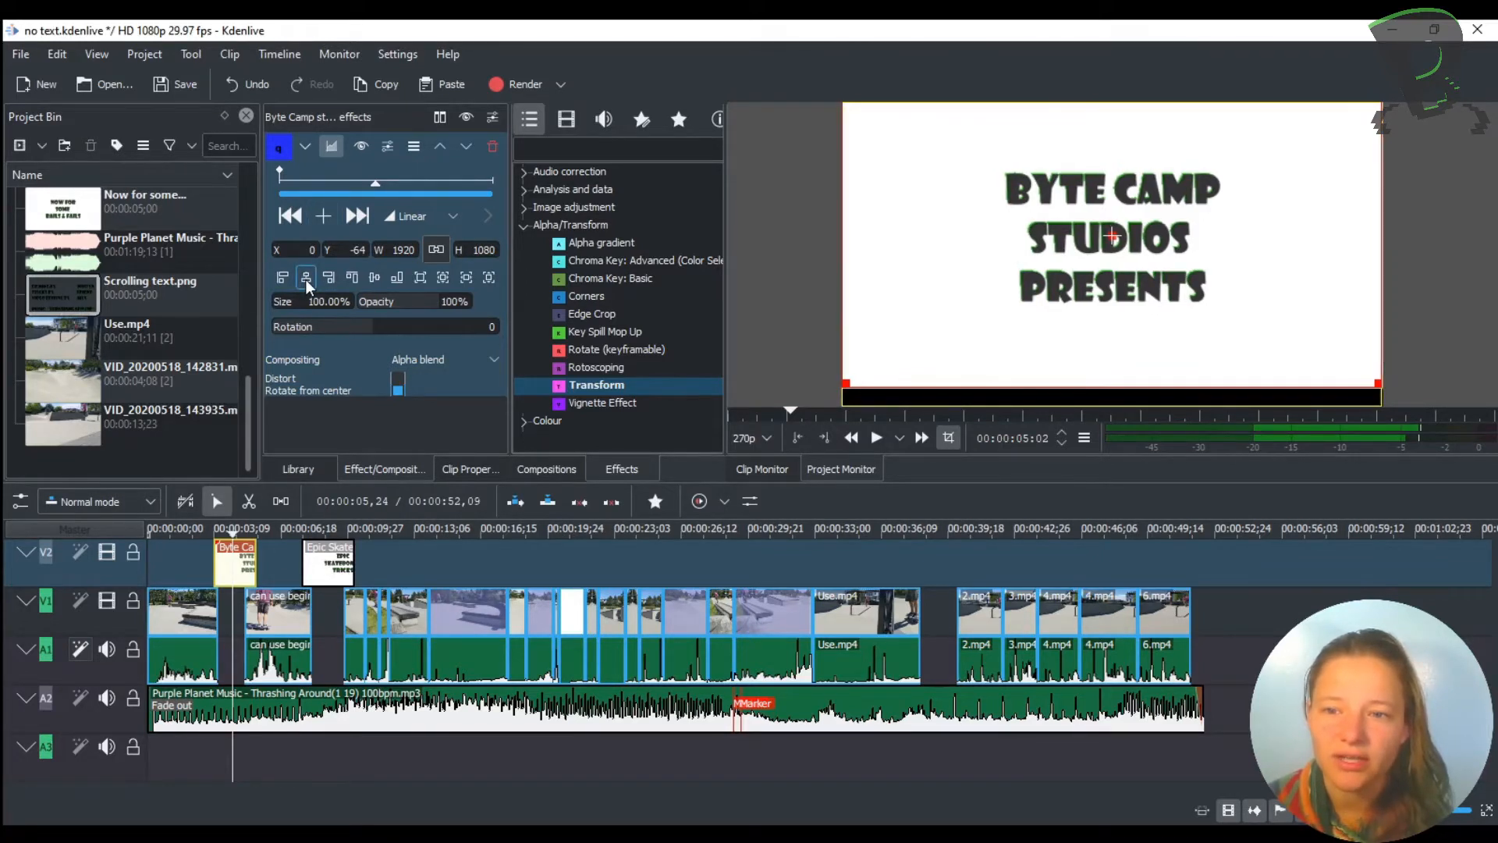
pyautogui.click(375, 282)
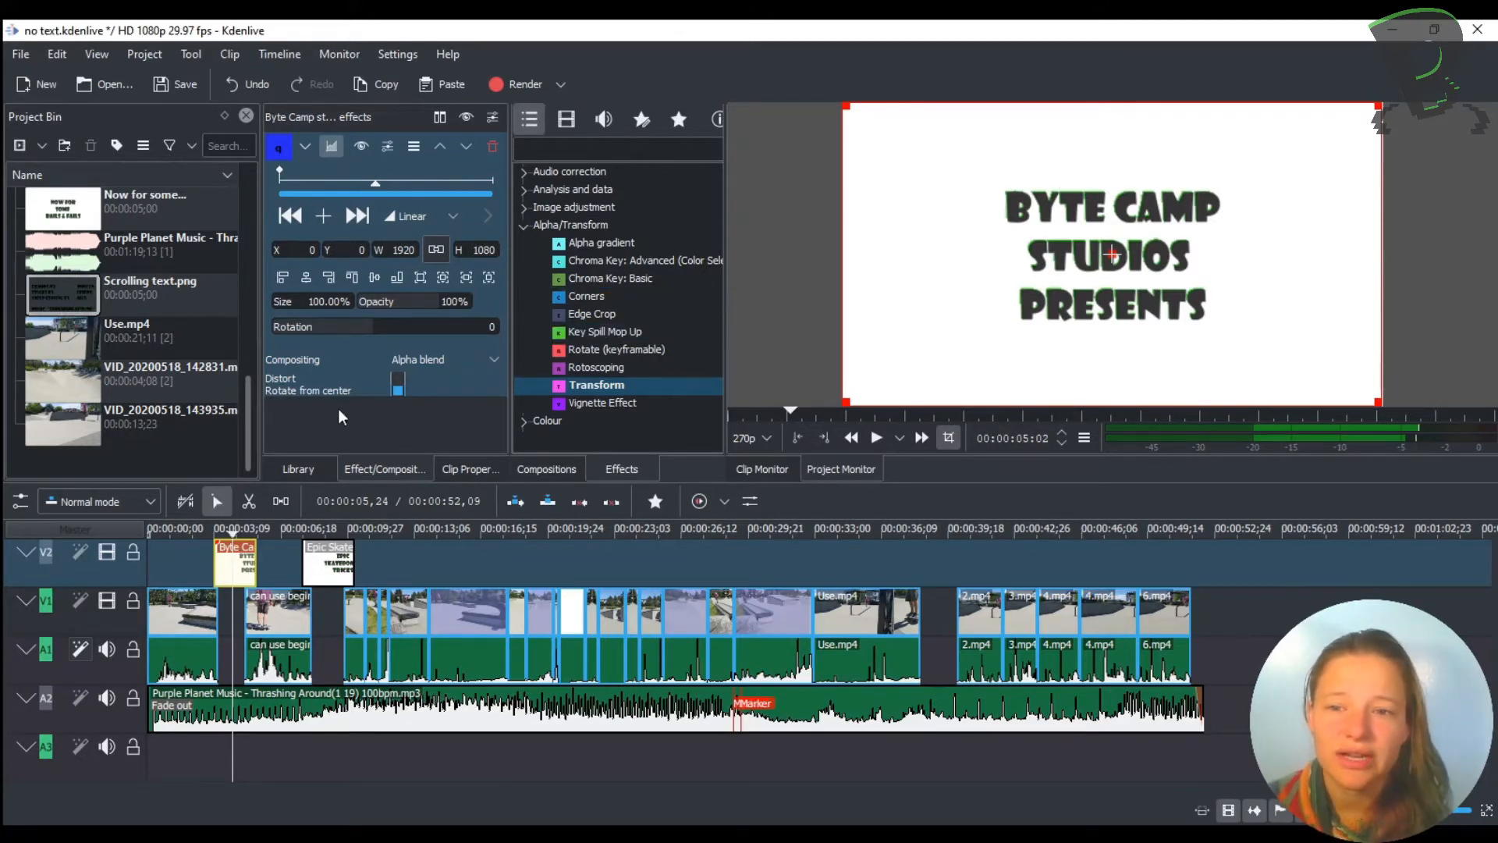
# Step: Add four evenly spaced Transform keyframes after the clip's starting one, at 04:04, 04:09, 04:14 and 04:19
pyautogui.click(290, 216)
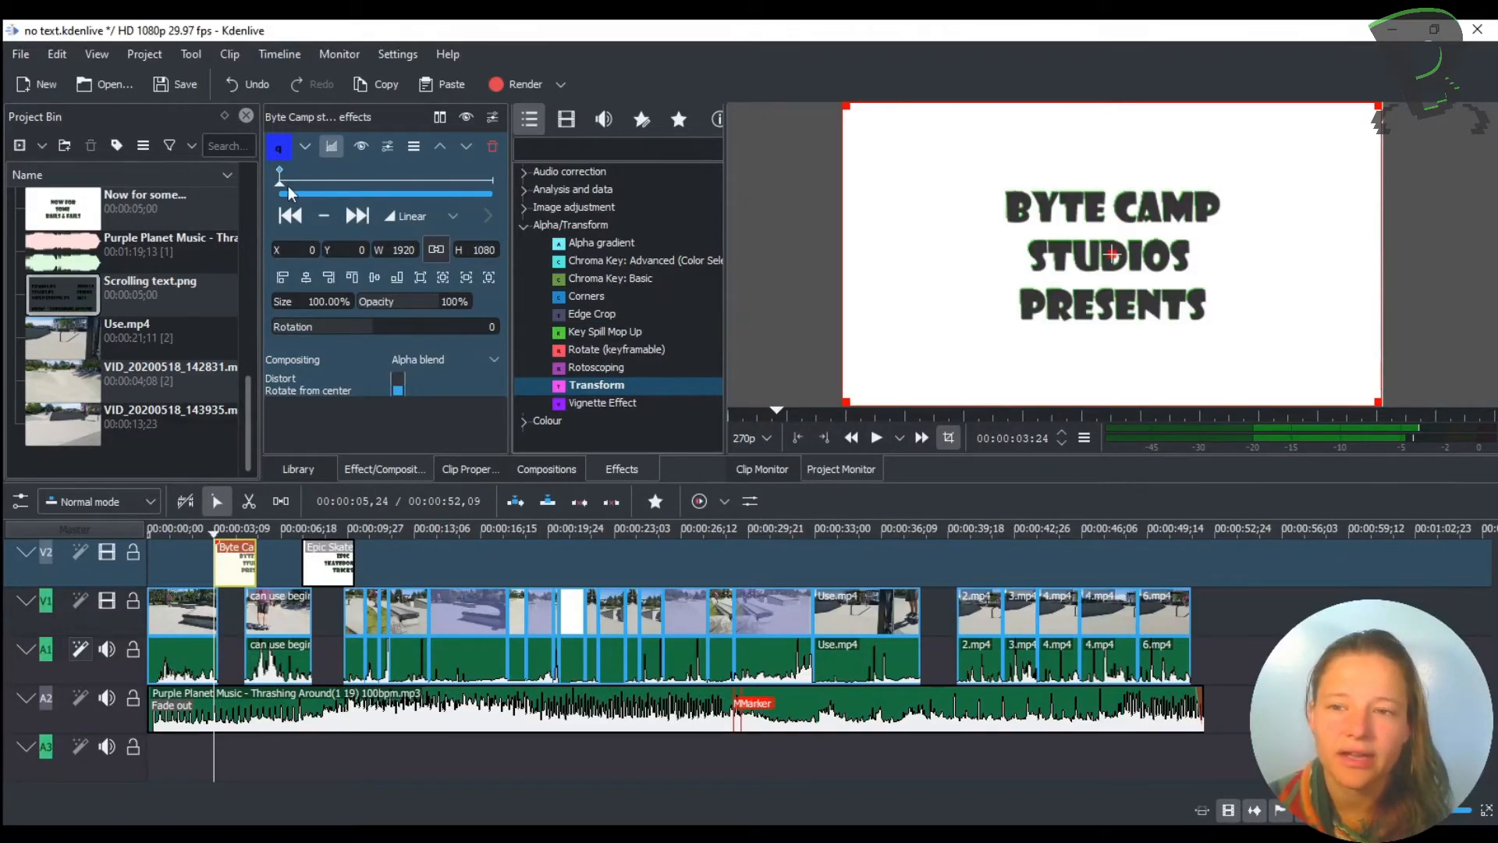
pyautogui.moveTo(280, 183); pyautogui.dragTo(298, 183)
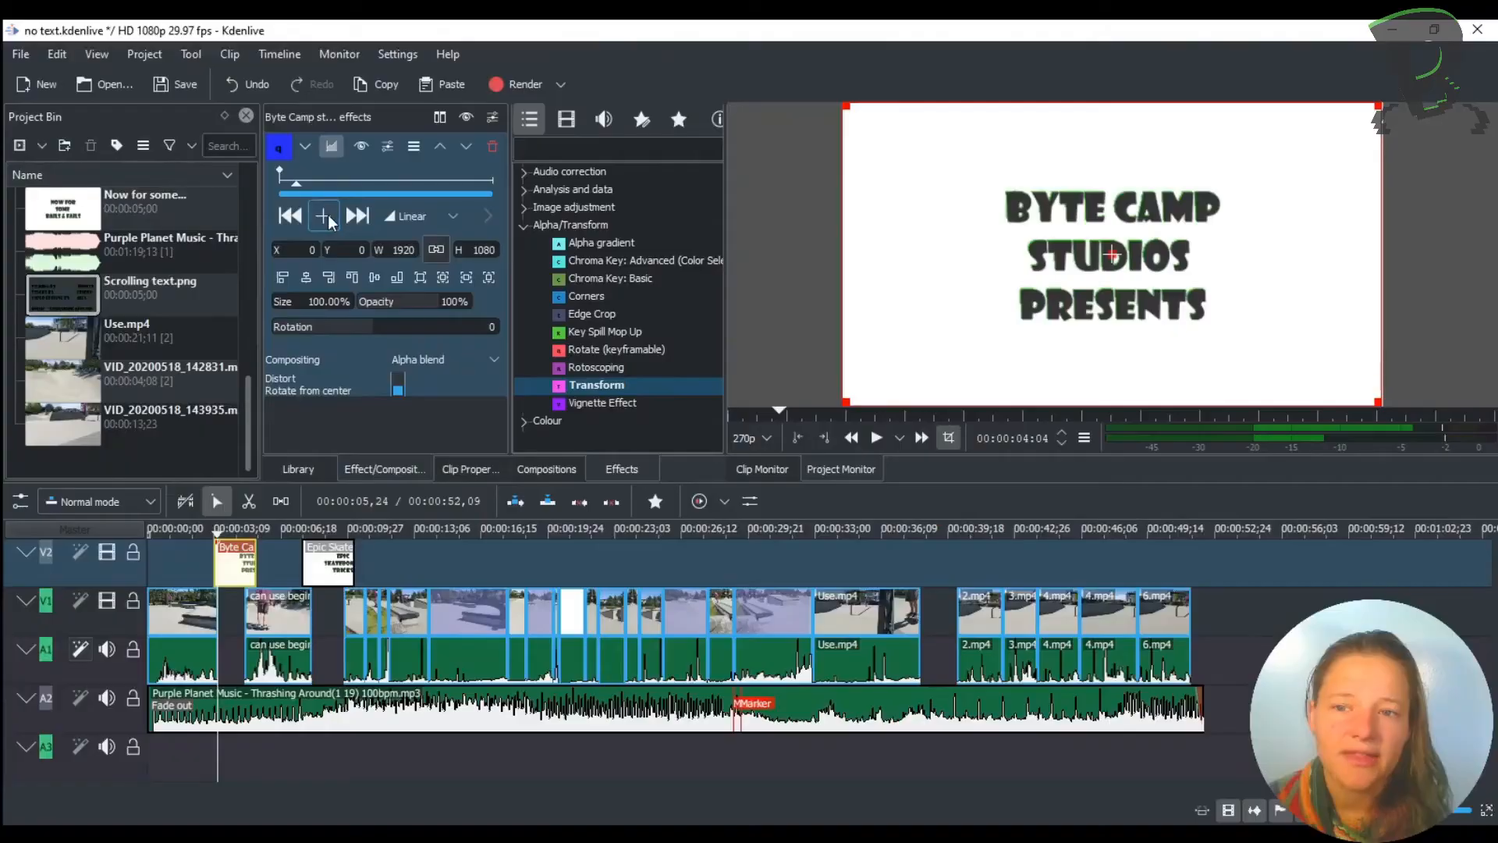
pyautogui.click(327, 215)
pyautogui.moveTo(296, 184); pyautogui.dragTo(349, 181)
pyautogui.click(322, 219)
pyautogui.click(324, 217)
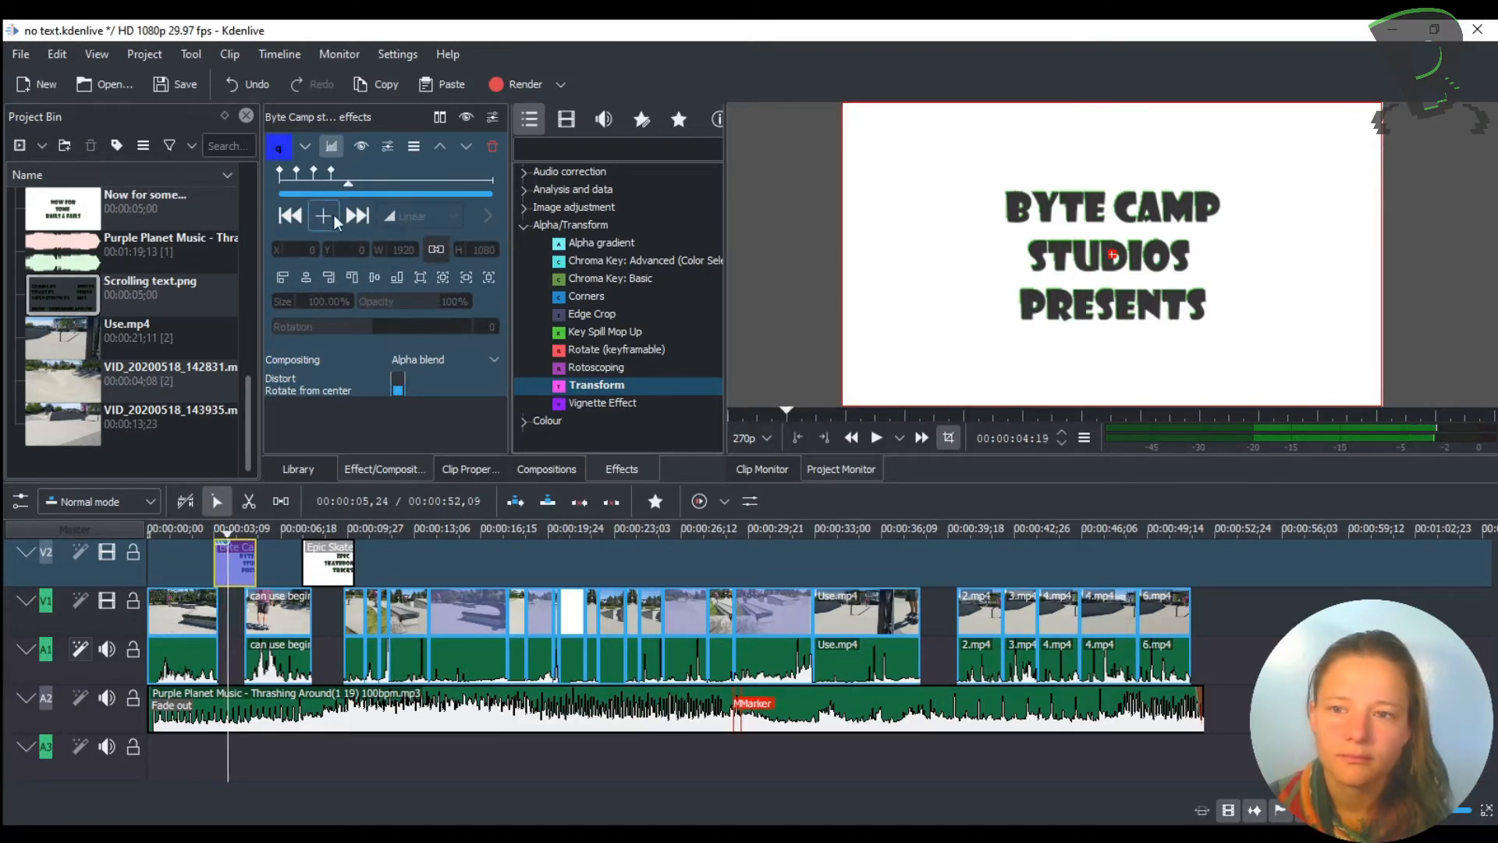
pyautogui.click(331, 215)
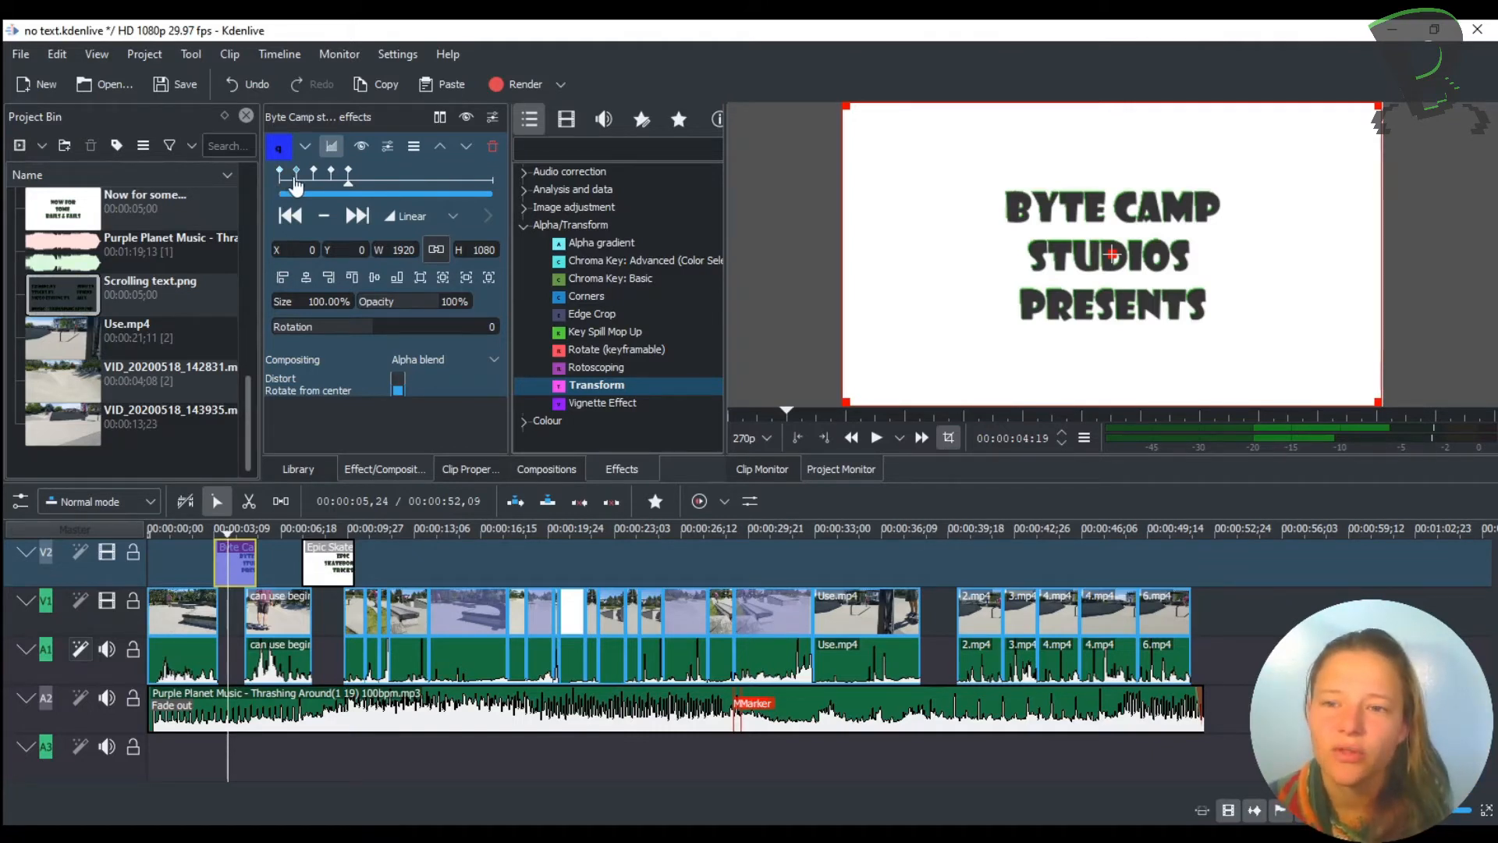
# Step: Set the title's size to 110% at the second keyframe and center the enlarged frame in the picture
pyautogui.click(280, 179)
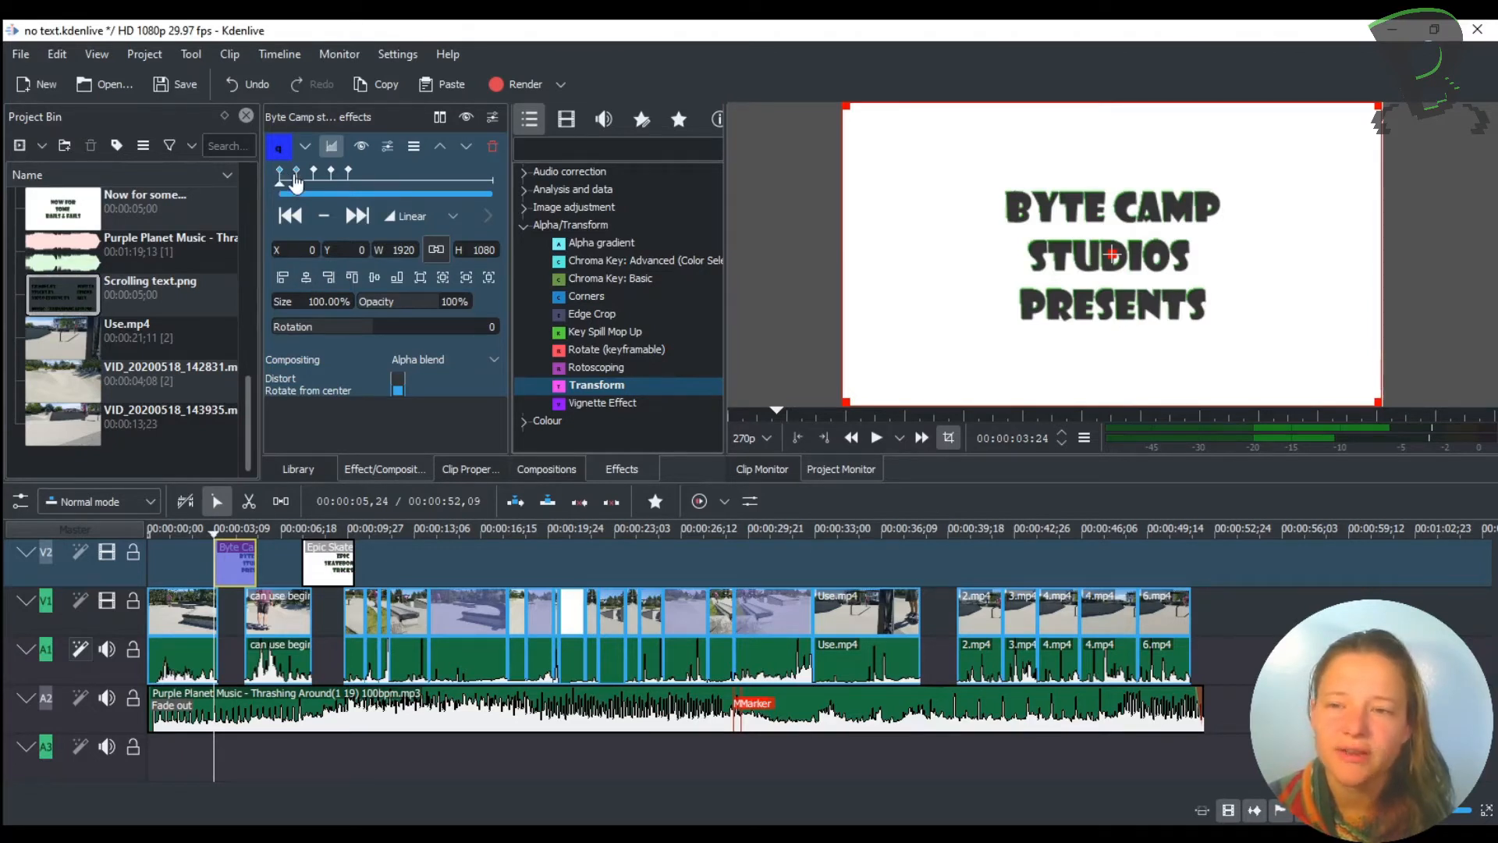
pyautogui.click(297, 173)
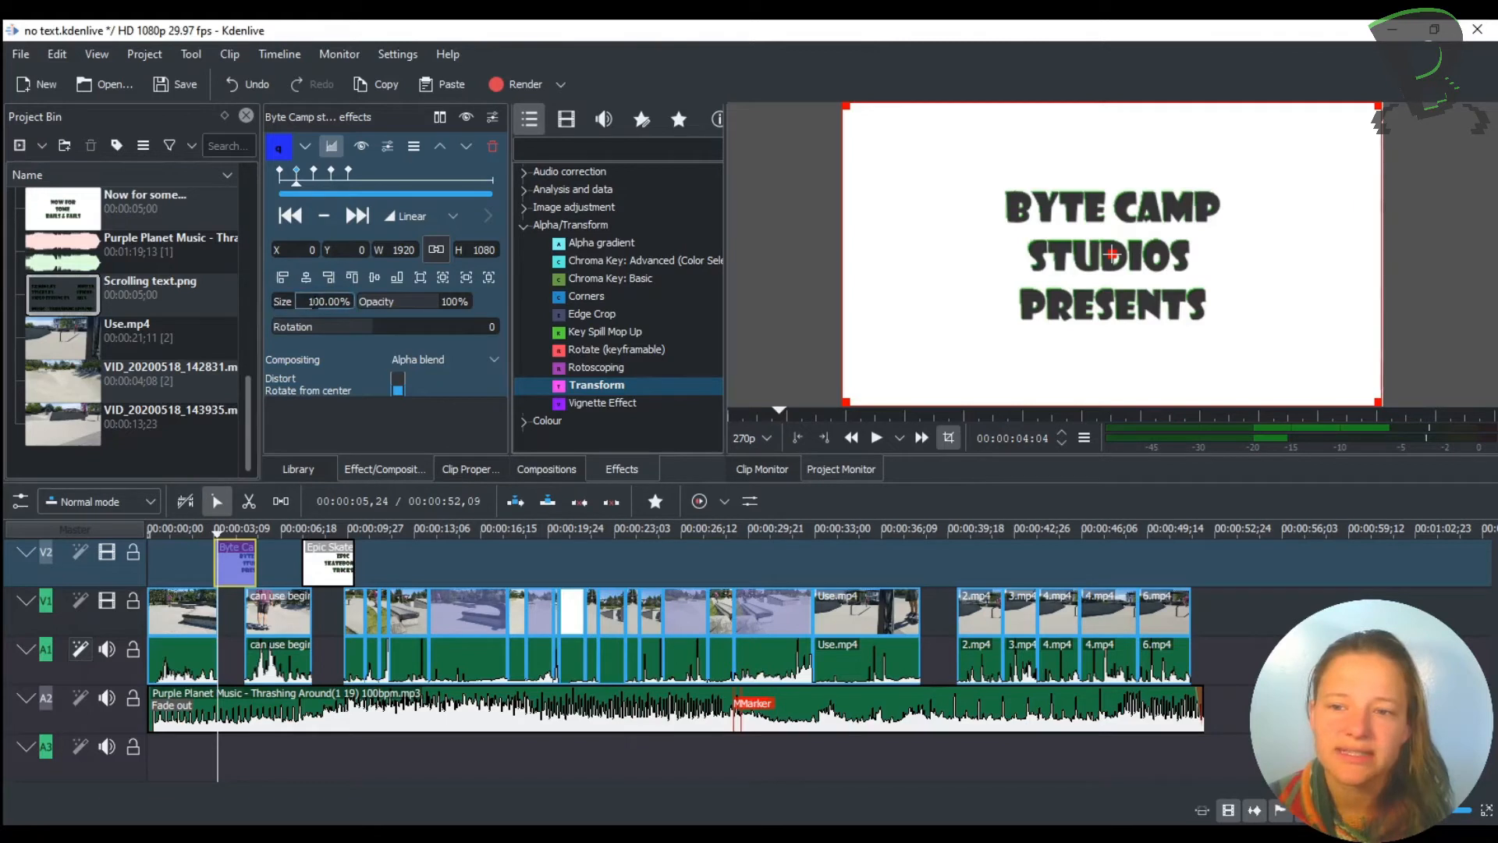
pyautogui.click(313, 303)
pyautogui.press('Delete')
pyautogui.write('1')
pyautogui.press('Return')
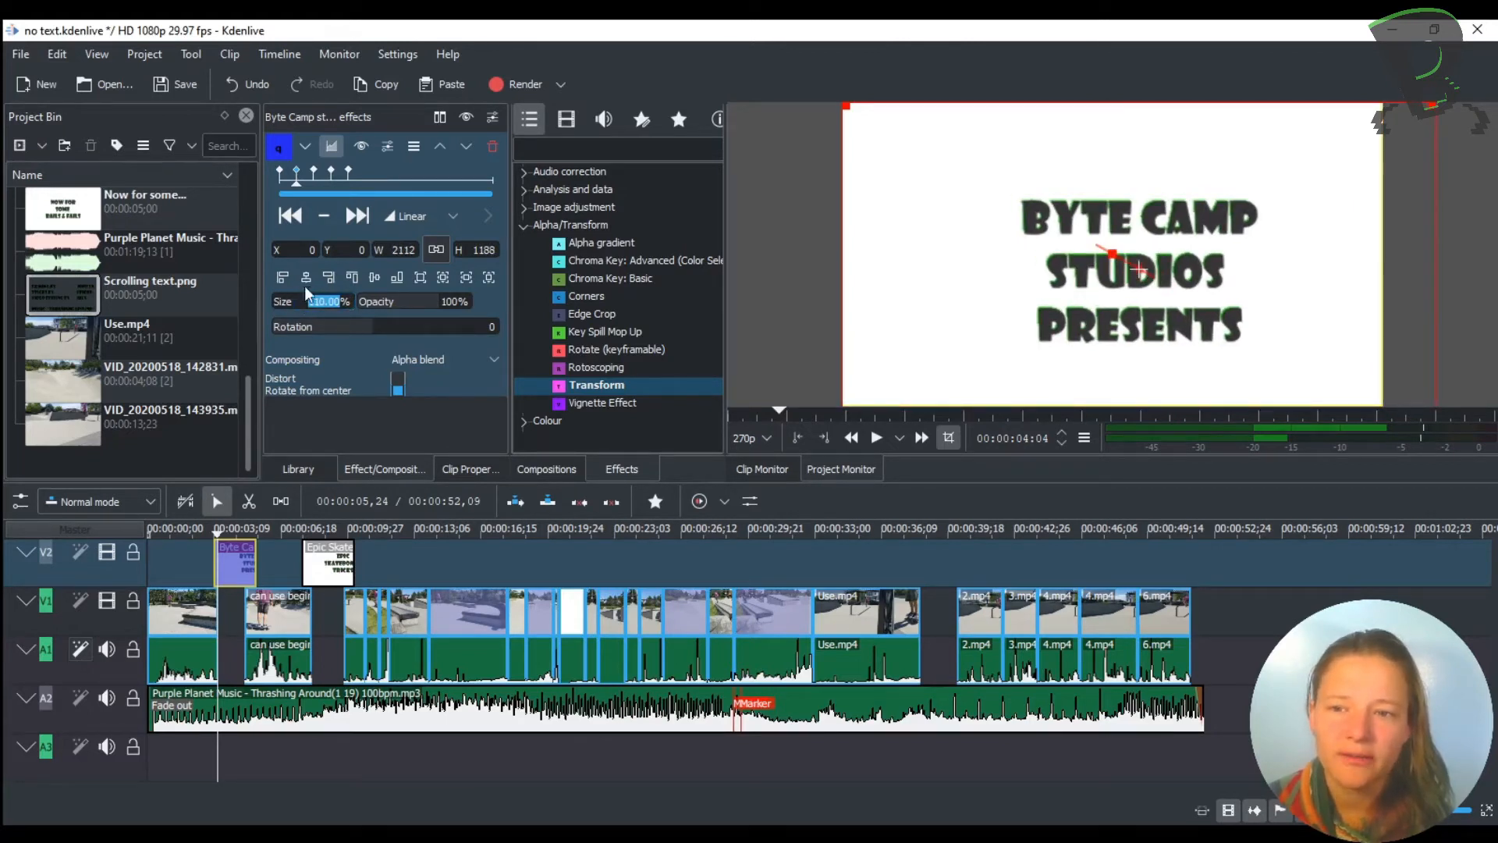
pyautogui.click(372, 284)
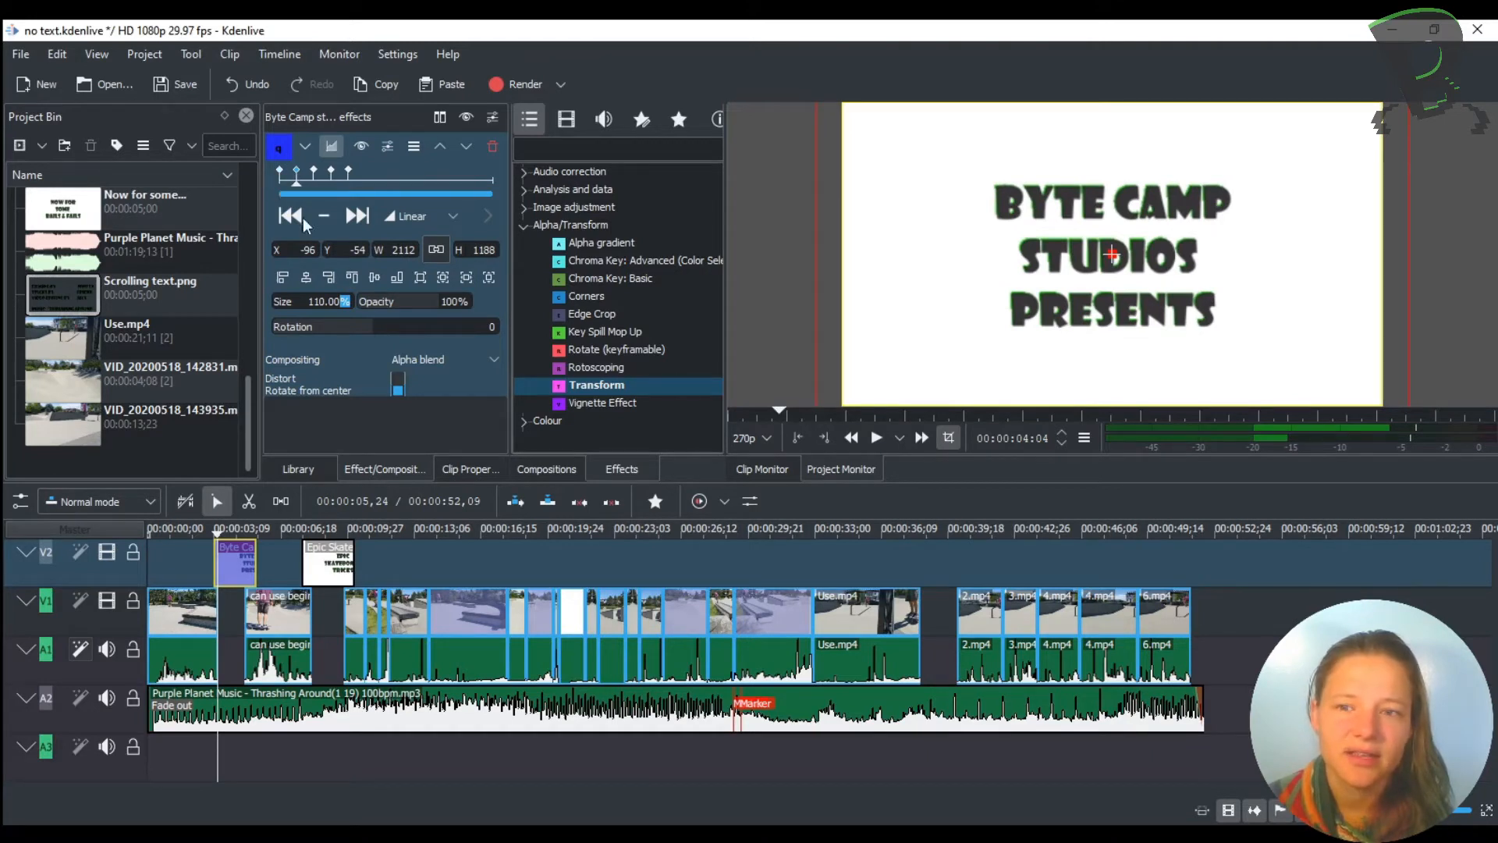
# Step: Increase the second keyframe's size to 120% and center the frame again horizontally and vertically
pyautogui.scroll(2, 316, 302)
pyautogui.click(307, 281)
pyautogui.click(373, 279)
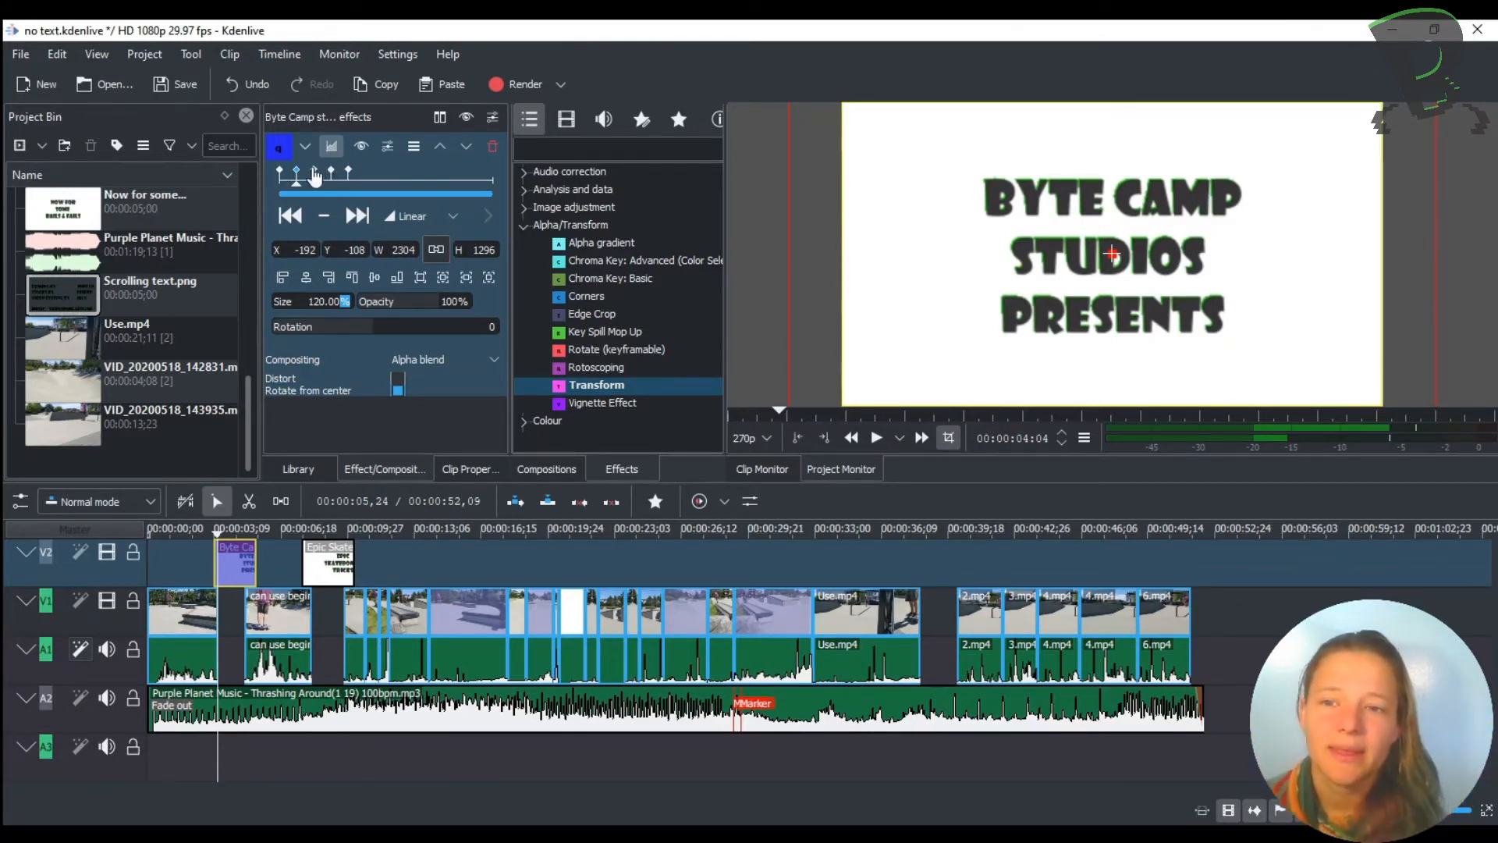
# Step: At the fourth keyframe, set the title's size to 120% and center it horizontally and vertically
pyautogui.click(303, 184)
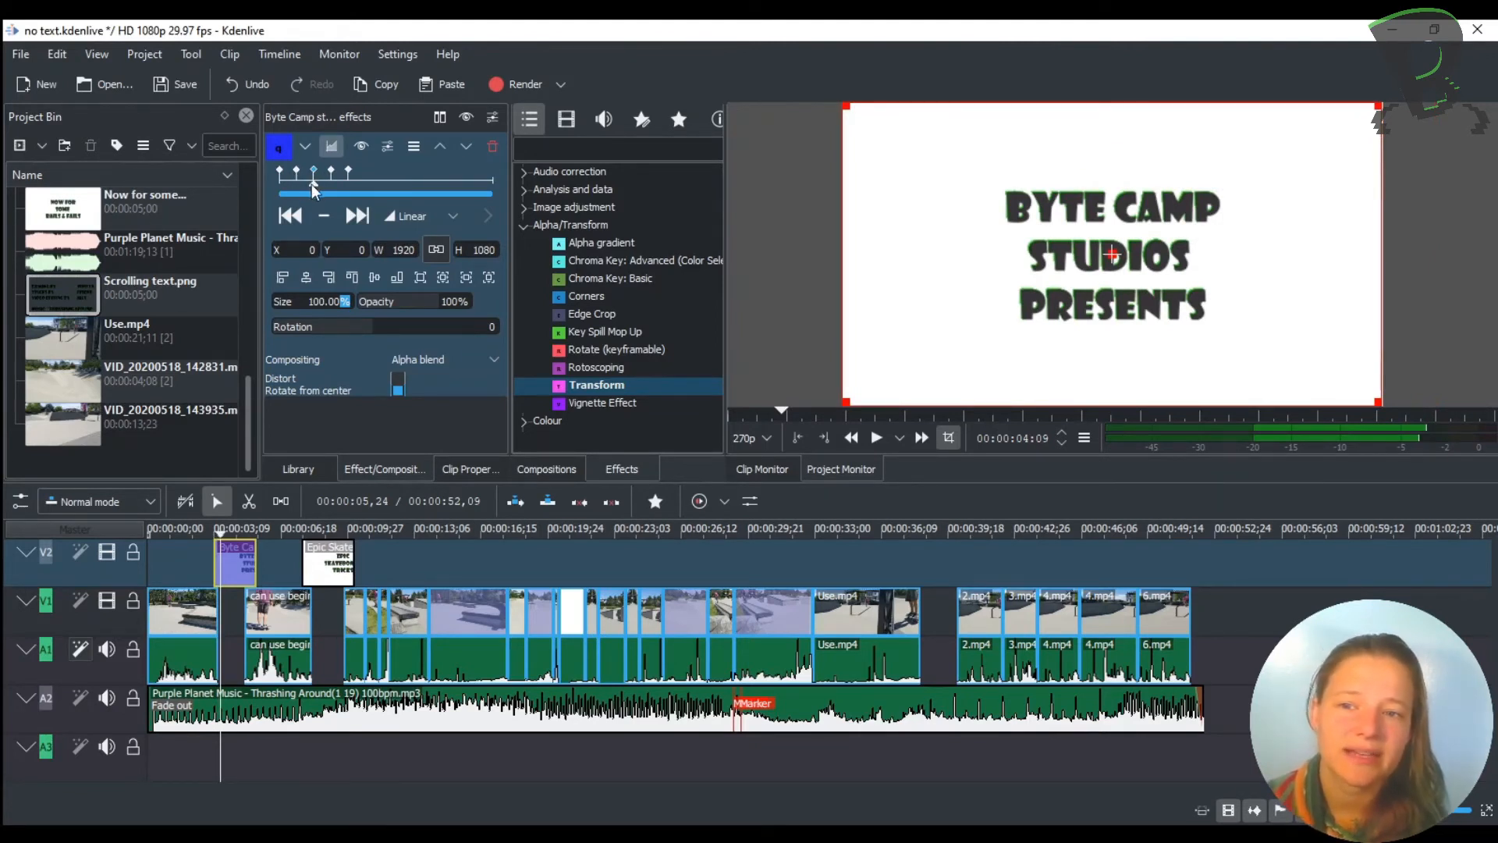
pyautogui.click(307, 185)
pyautogui.moveTo(307, 186); pyautogui.dragTo(314, 185)
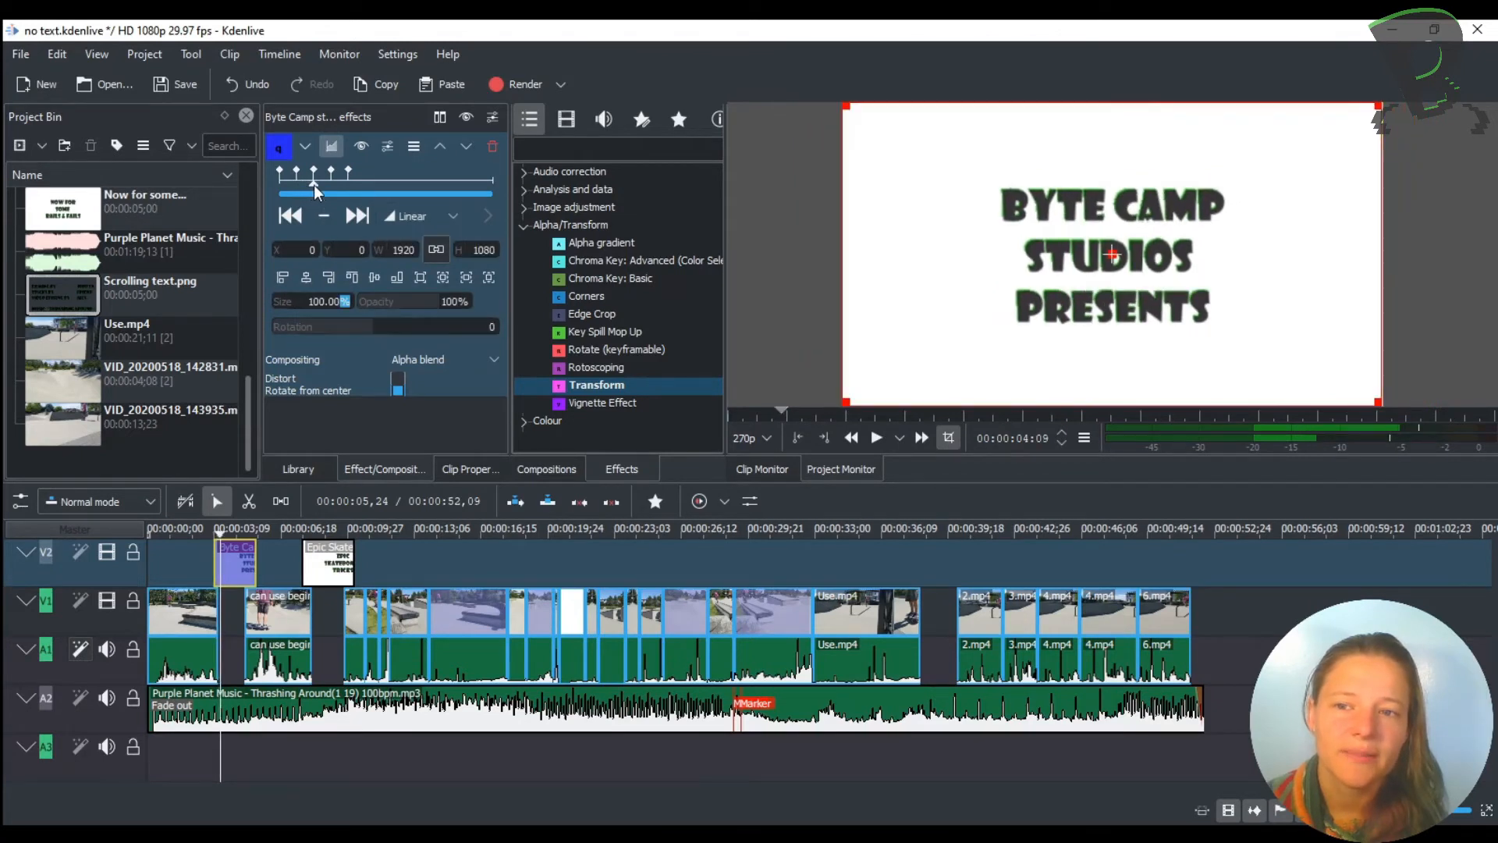
pyautogui.click(332, 178)
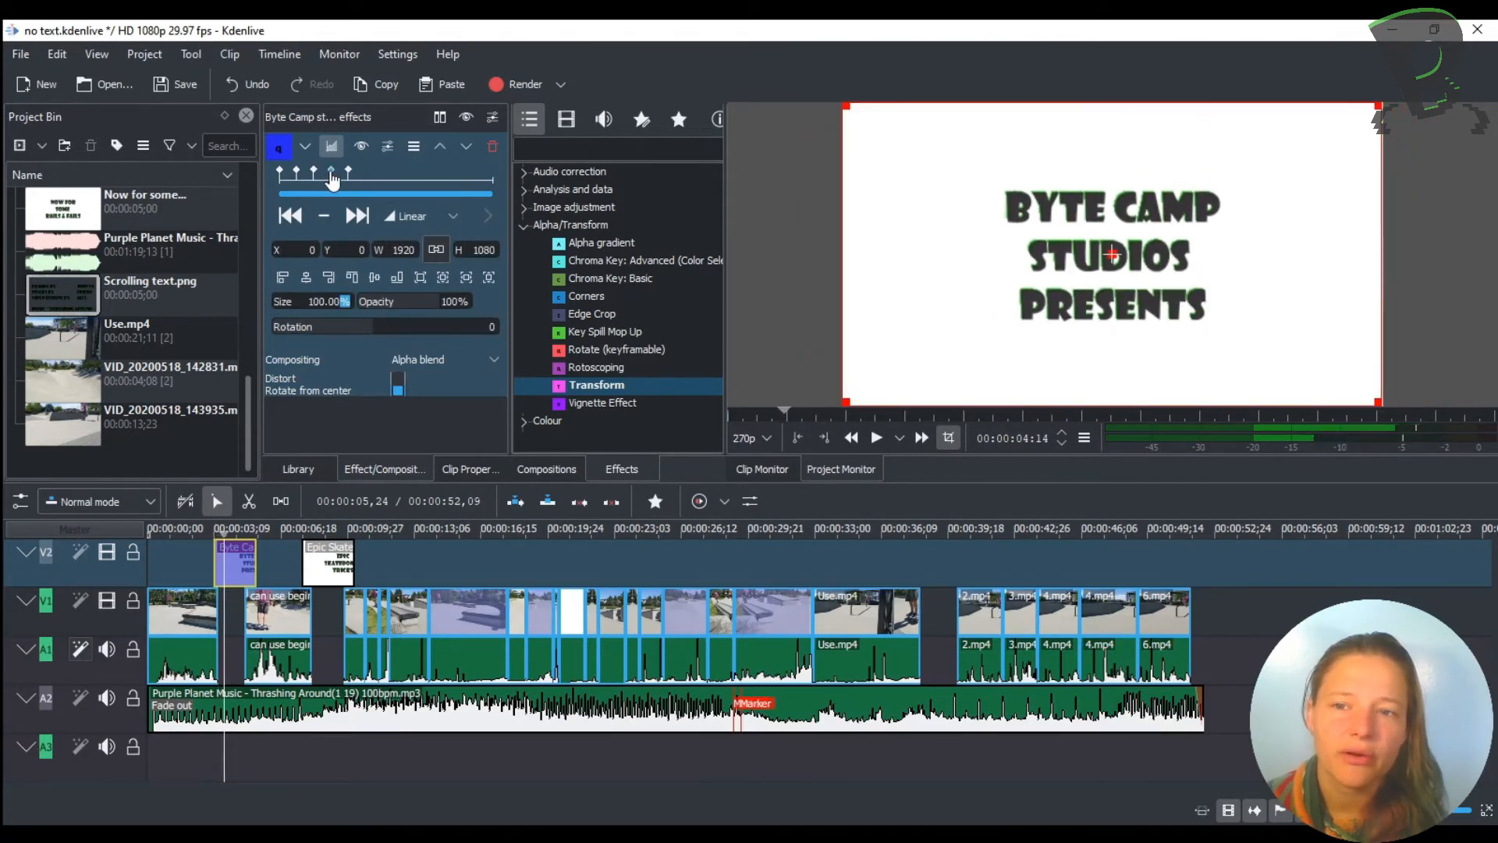
pyautogui.doubleClick(311, 302)
pyautogui.click(306, 278)
pyautogui.click(374, 277)
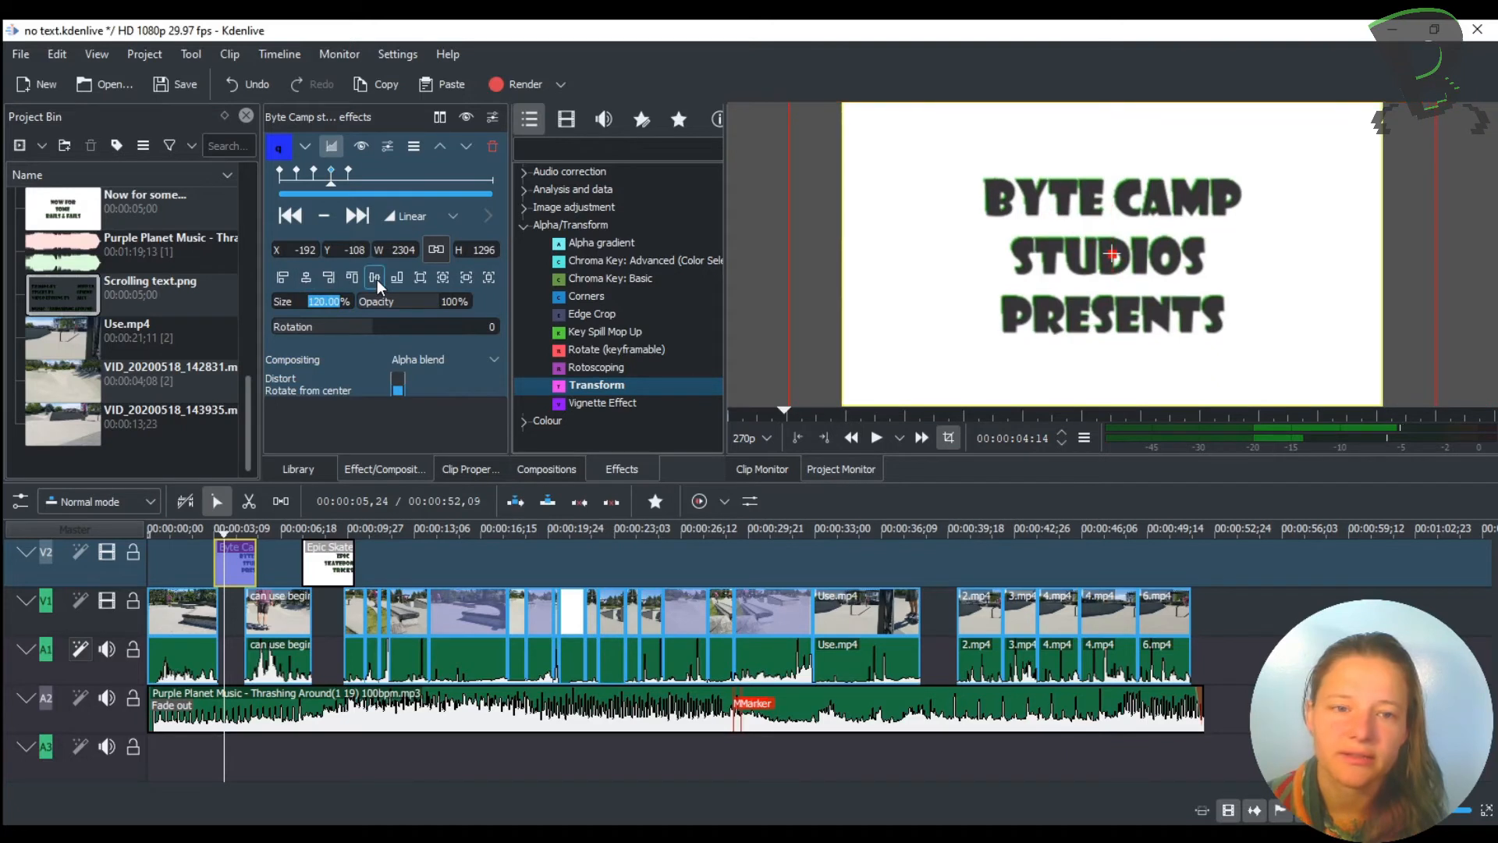
# Step: Scrub through the title's keyframes from the first past the last to preview the size animation, and return to the fourth keyframe
pyautogui.click(281, 179)
pyautogui.moveTo(279, 185); pyautogui.dragTo(358, 185)
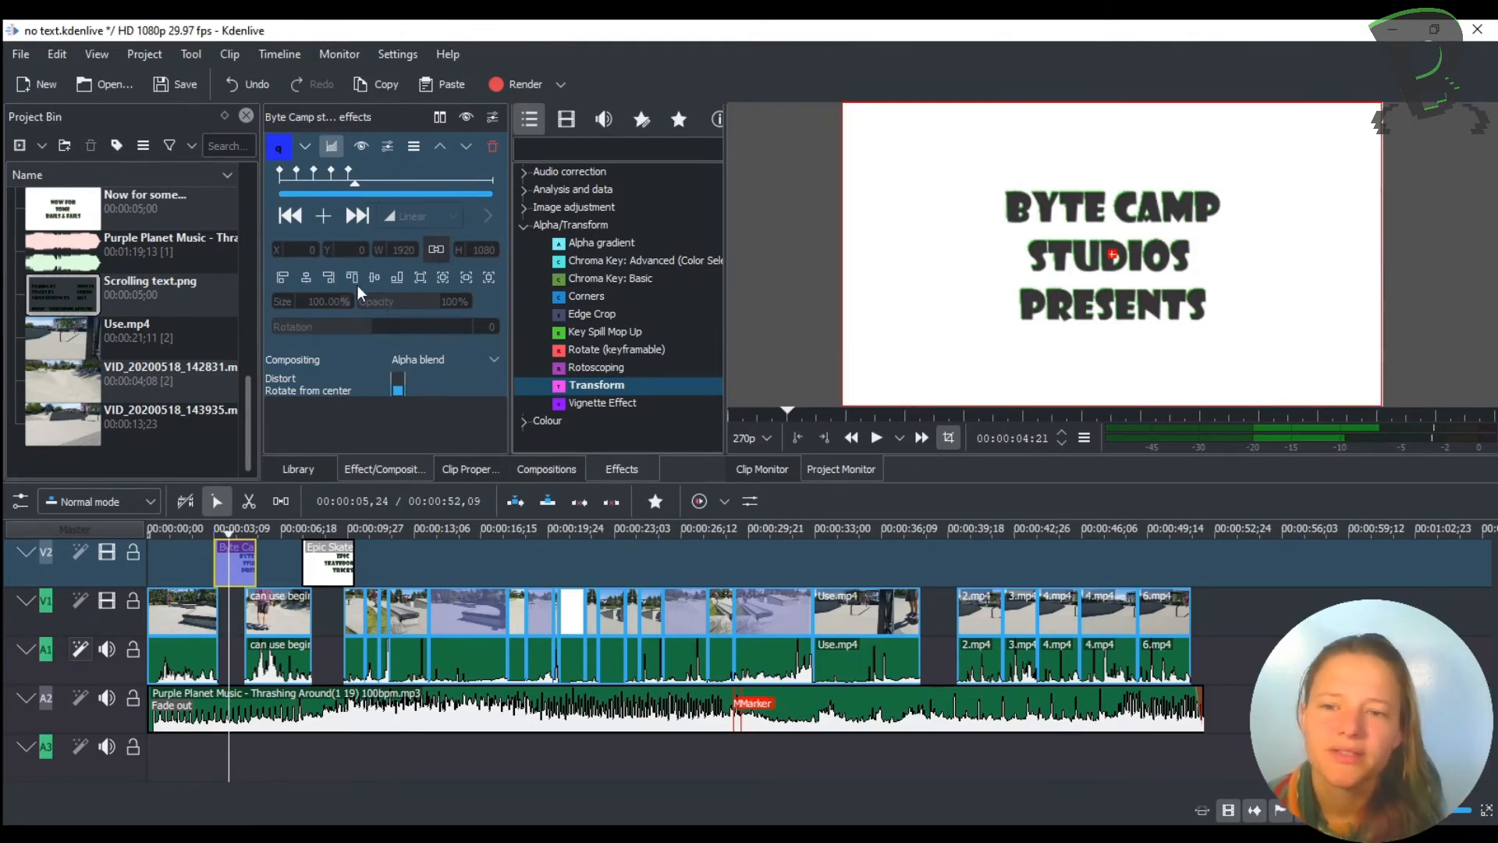
pyautogui.click(330, 187)
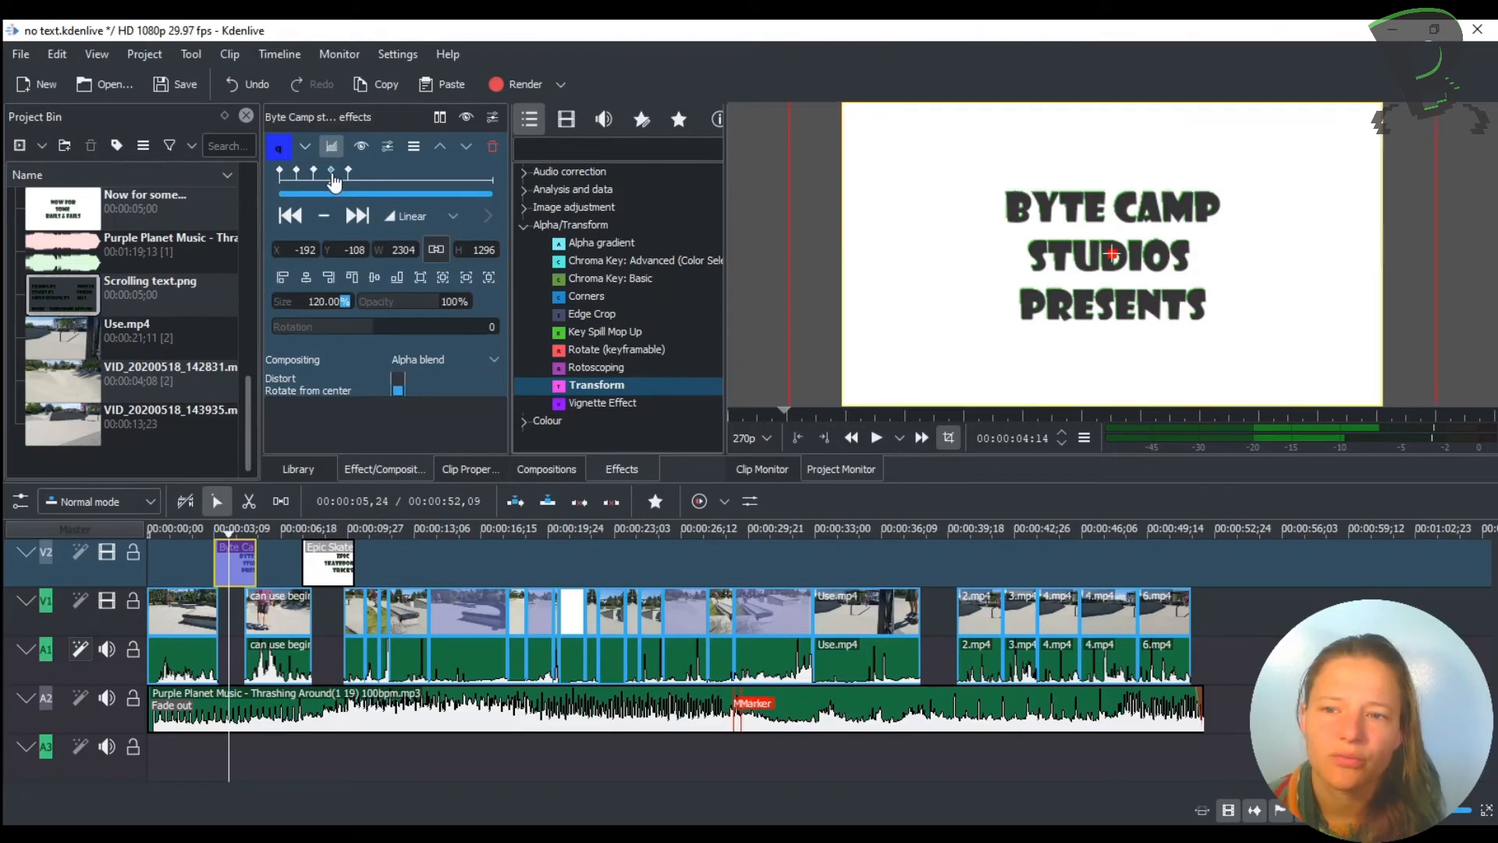